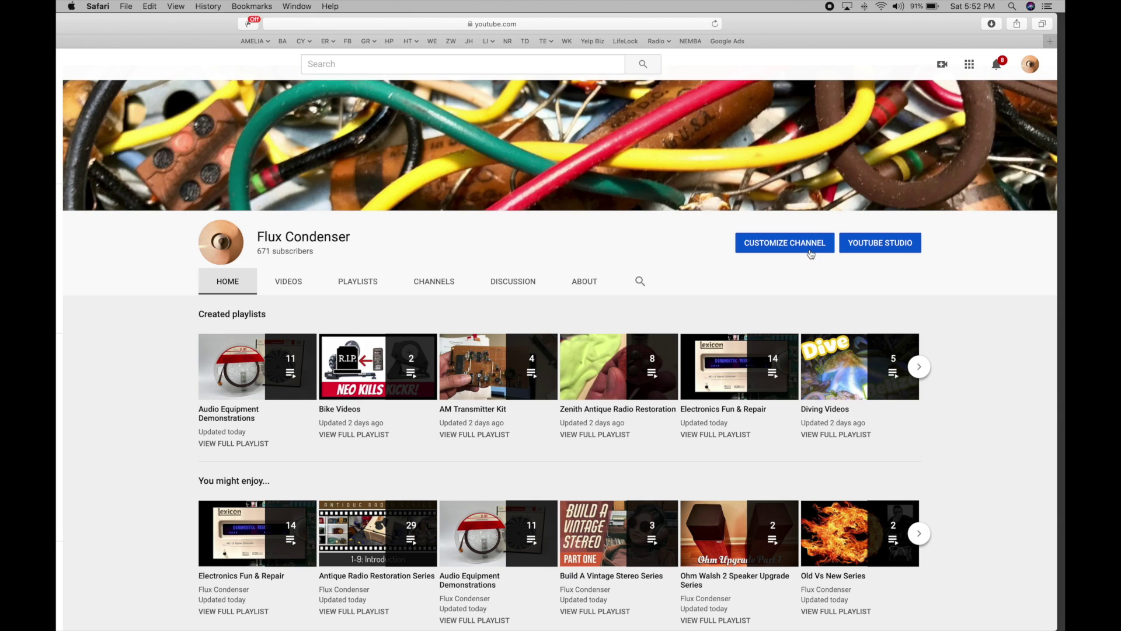
scroll(989, 394, "down", 1)
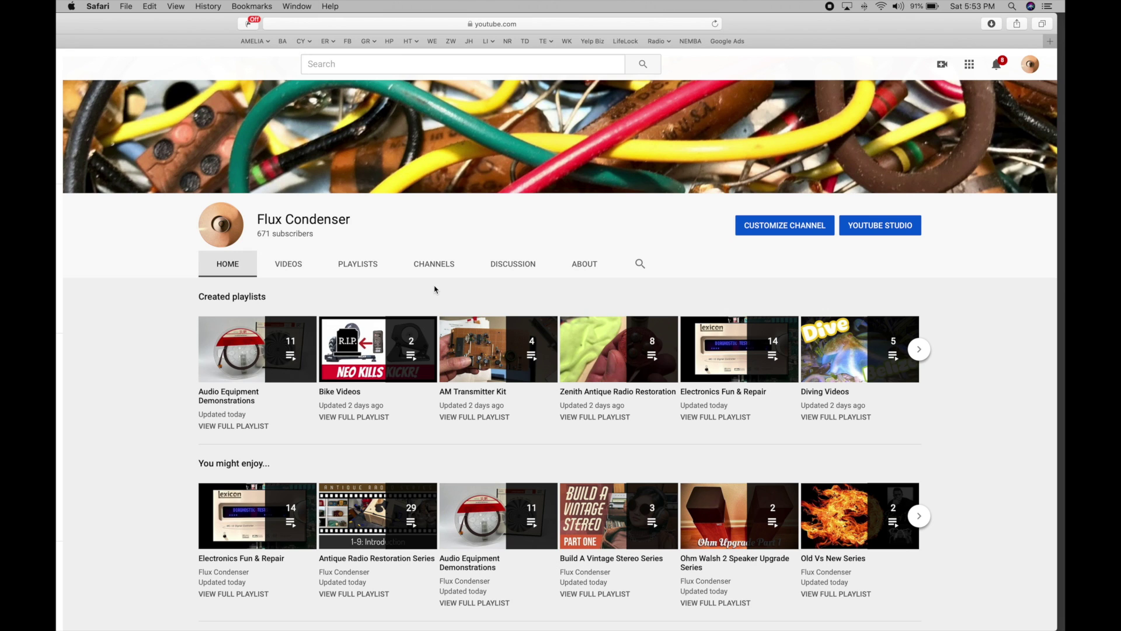
scroll(435, 289, "down", 1)
scroll(435, 289, "down", 1)
scroll(434, 289, "down", 3)
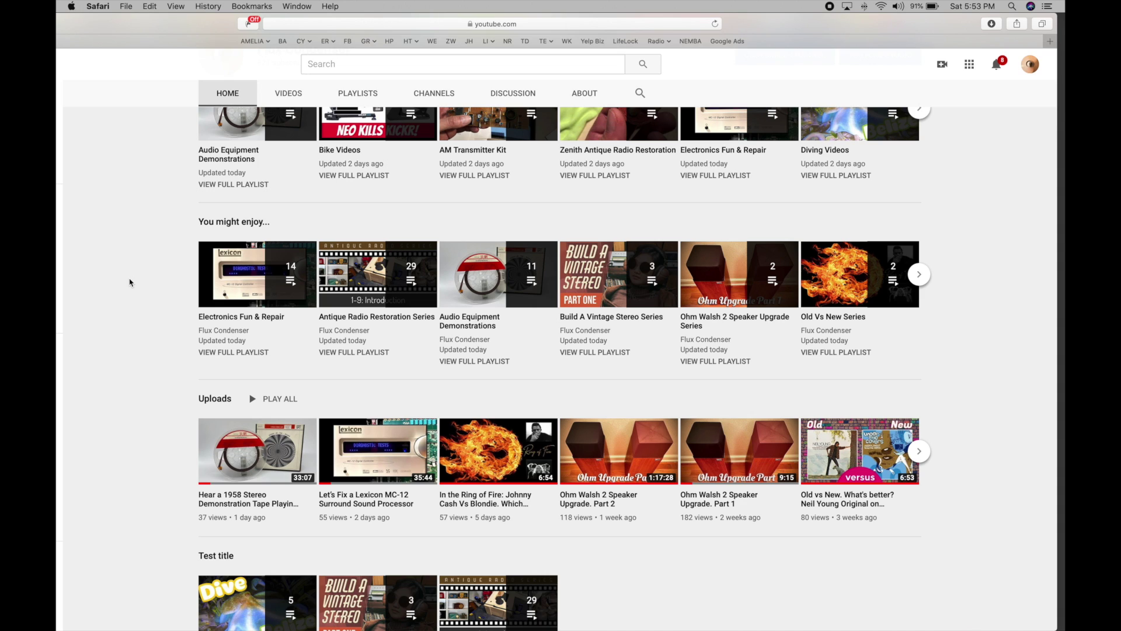
scroll(130, 282, "down", 1)
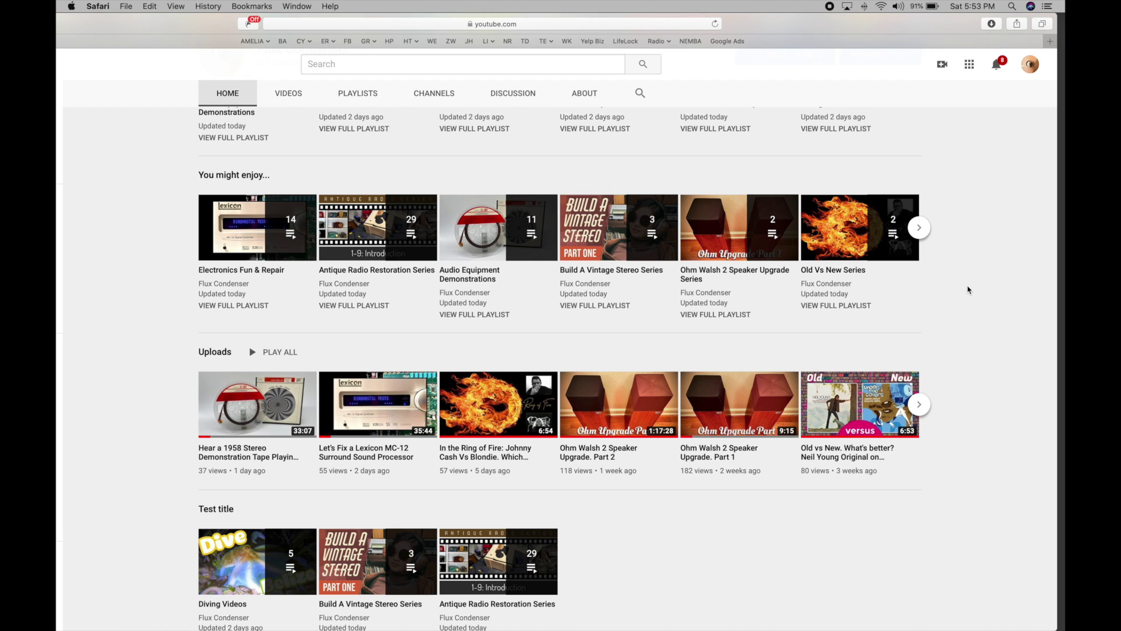
scroll(968, 290, "up", 6)
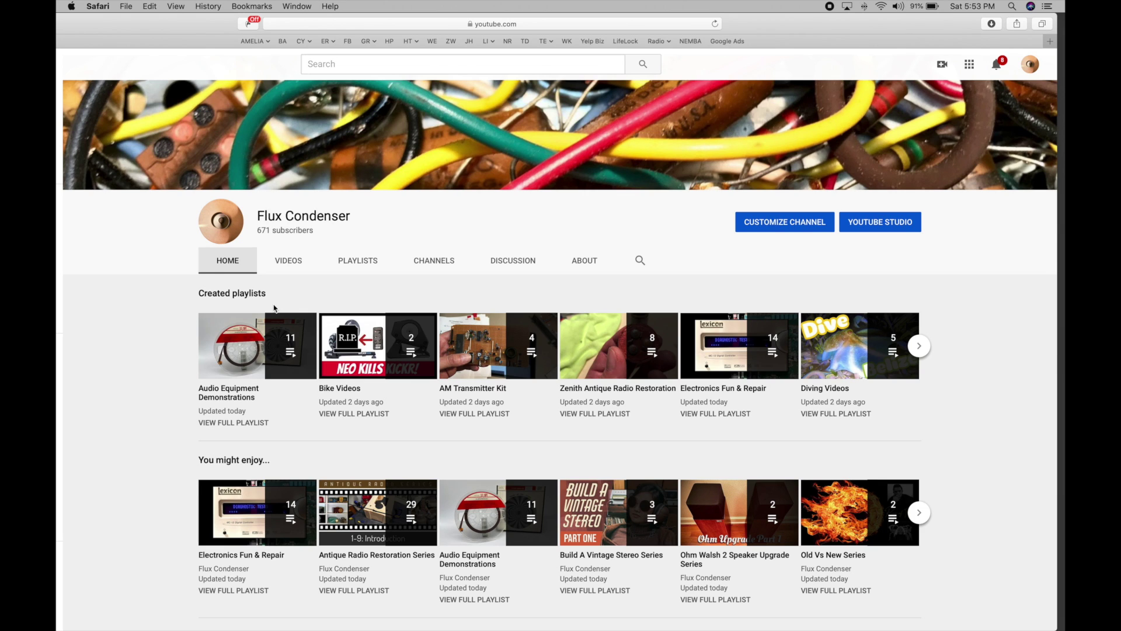
scroll(274, 315, "down", 1)
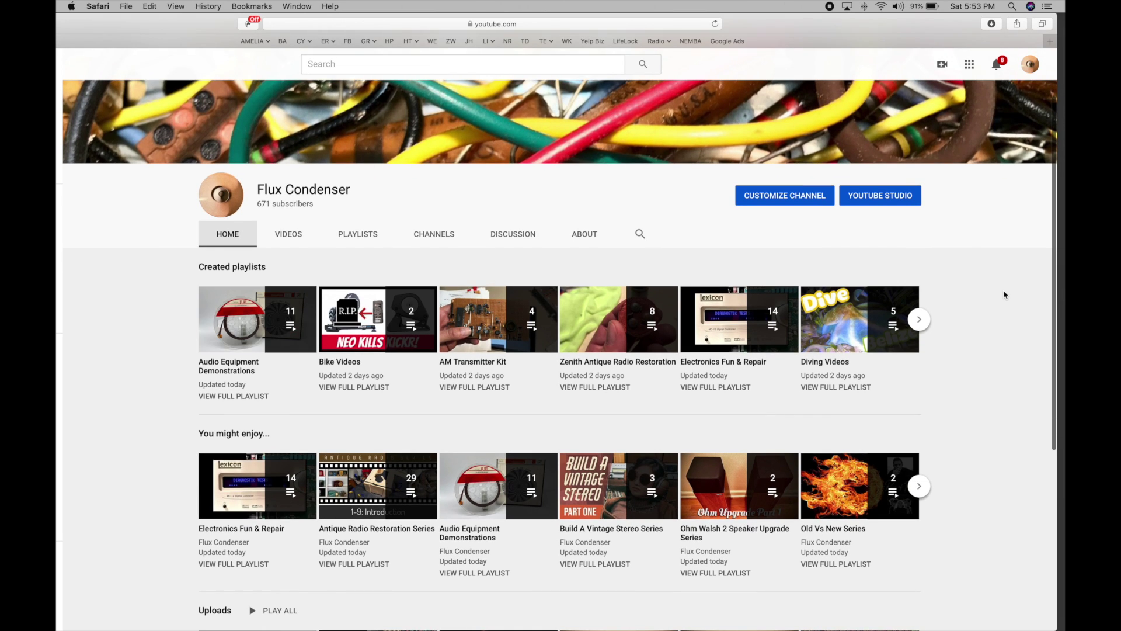
scroll(1005, 295, "down", 2)
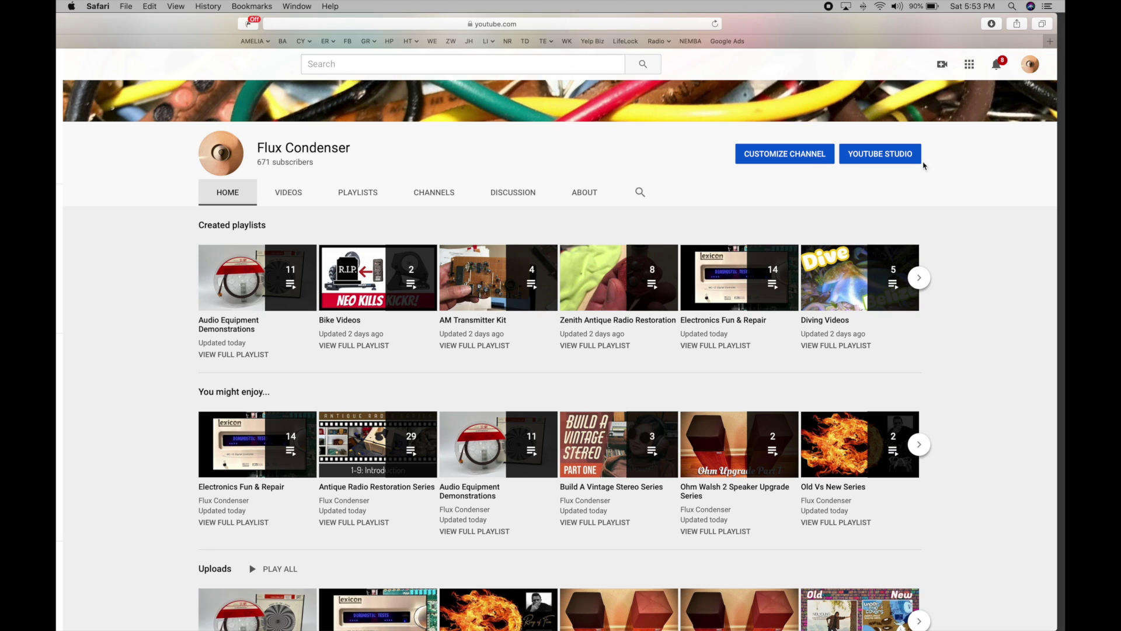
Enter channel customization and delete the Created playlists section from the home page
left_click(804, 156)
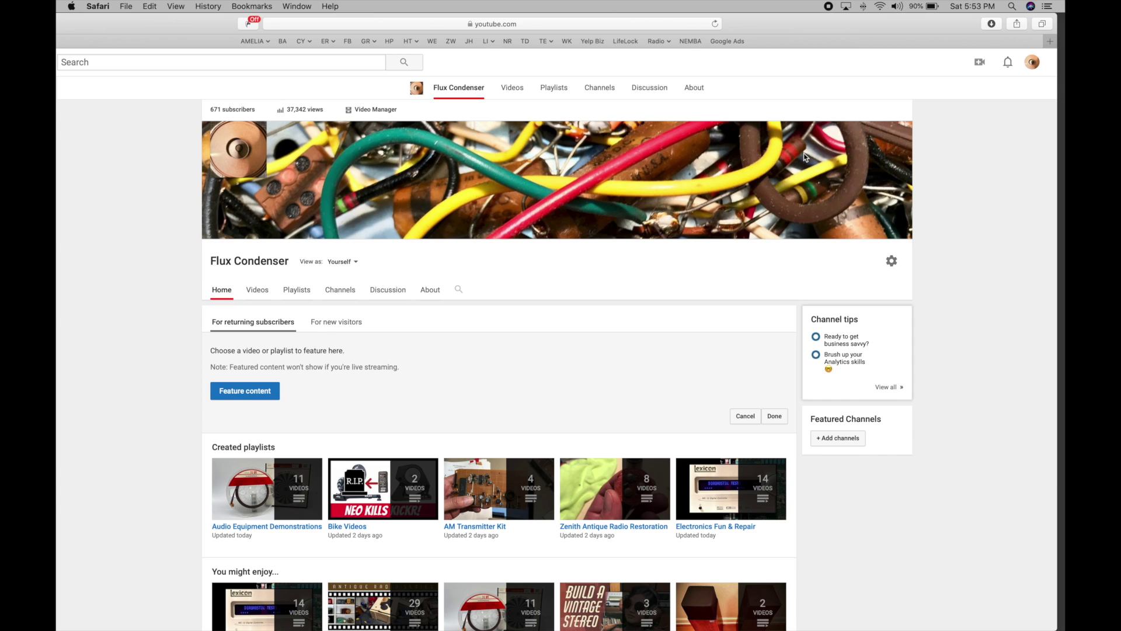
scroll(805, 156, "down", 3)
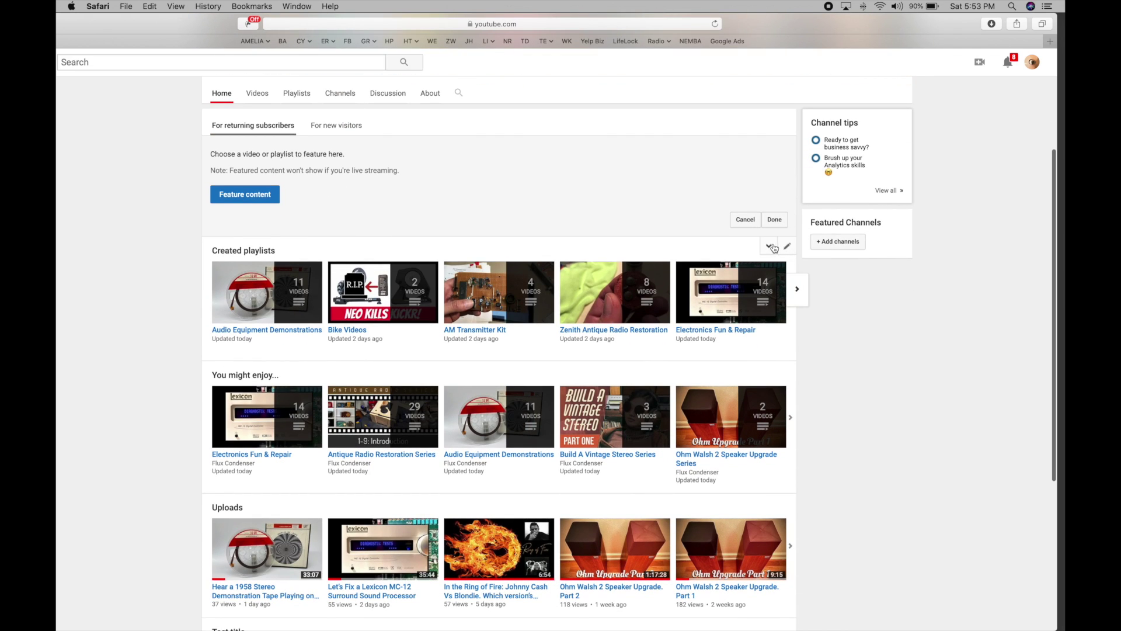
left_click(788, 253)
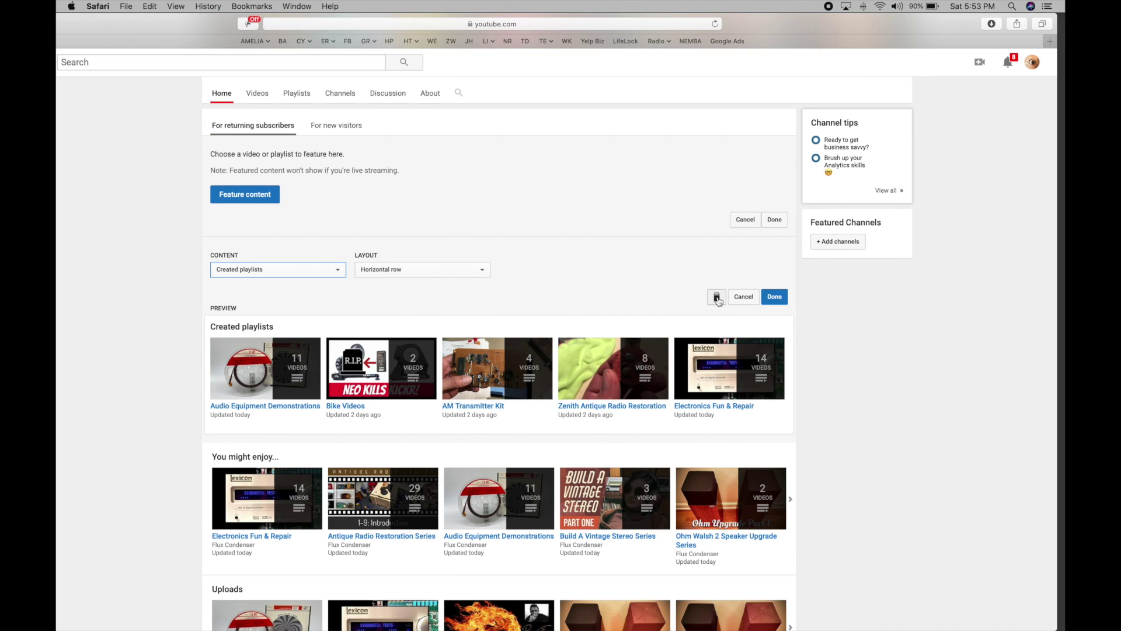
left_click(718, 298)
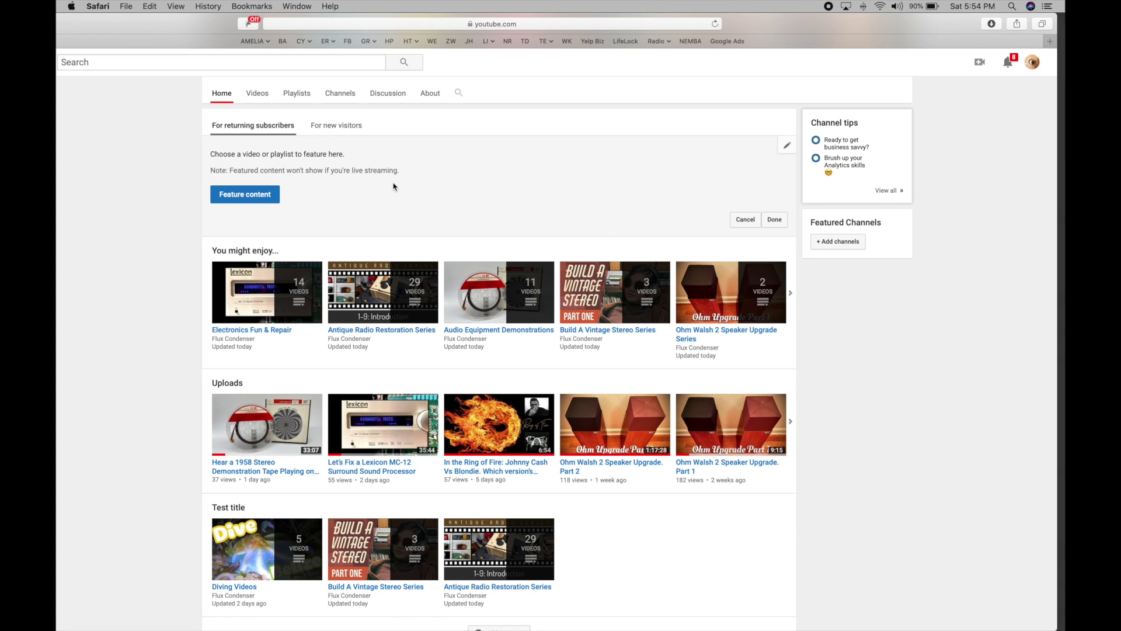
scroll(394, 186, "down", 1)
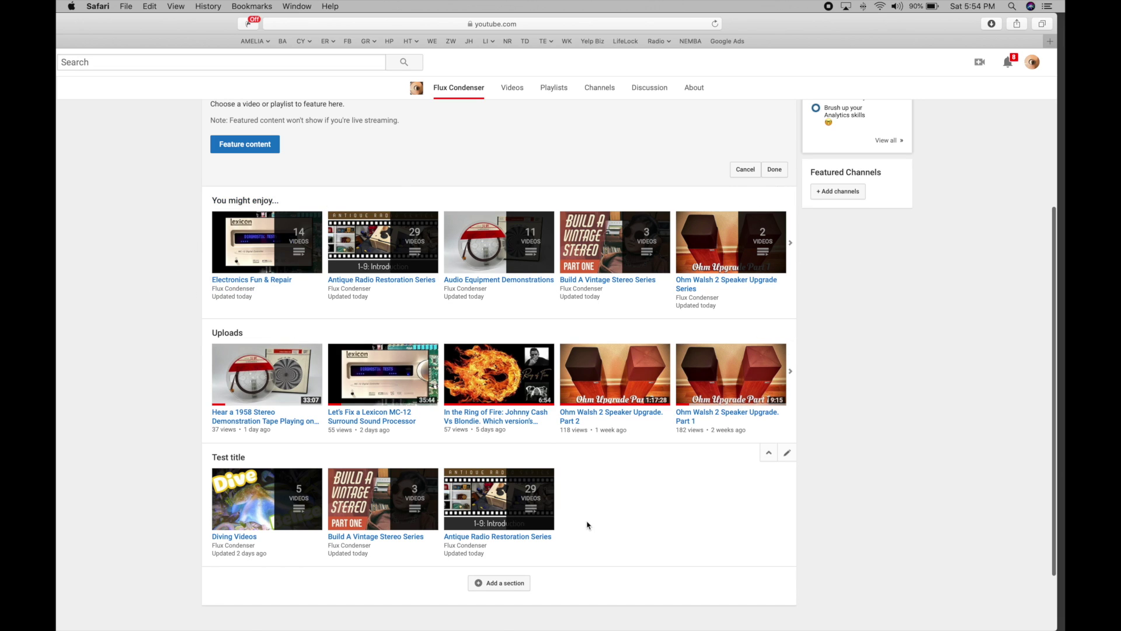
Add a section with content Multiple playlists and start choosing its playlists
left_click(507, 584)
scroll(507, 586, "down", 3)
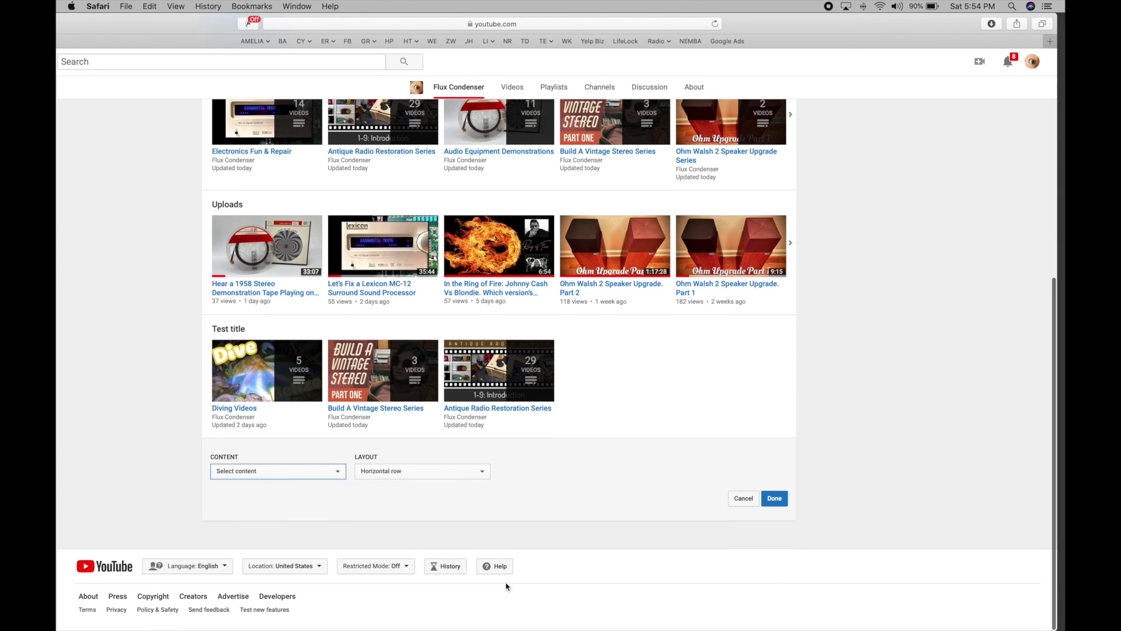
left_click(274, 476)
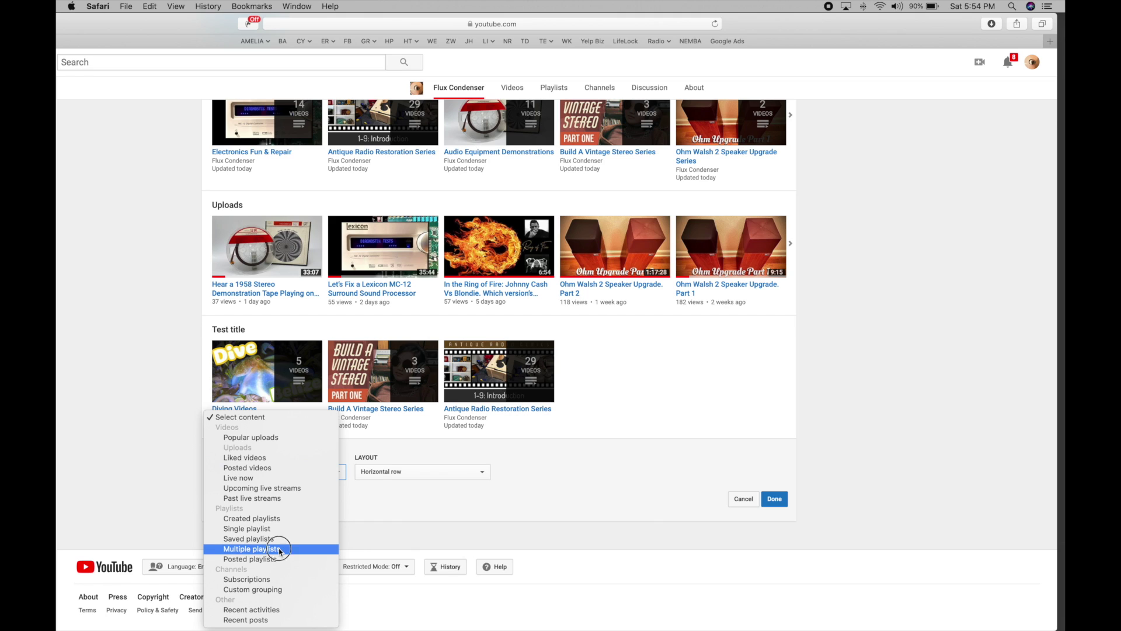
left_click(279, 549)
left_click(288, 509)
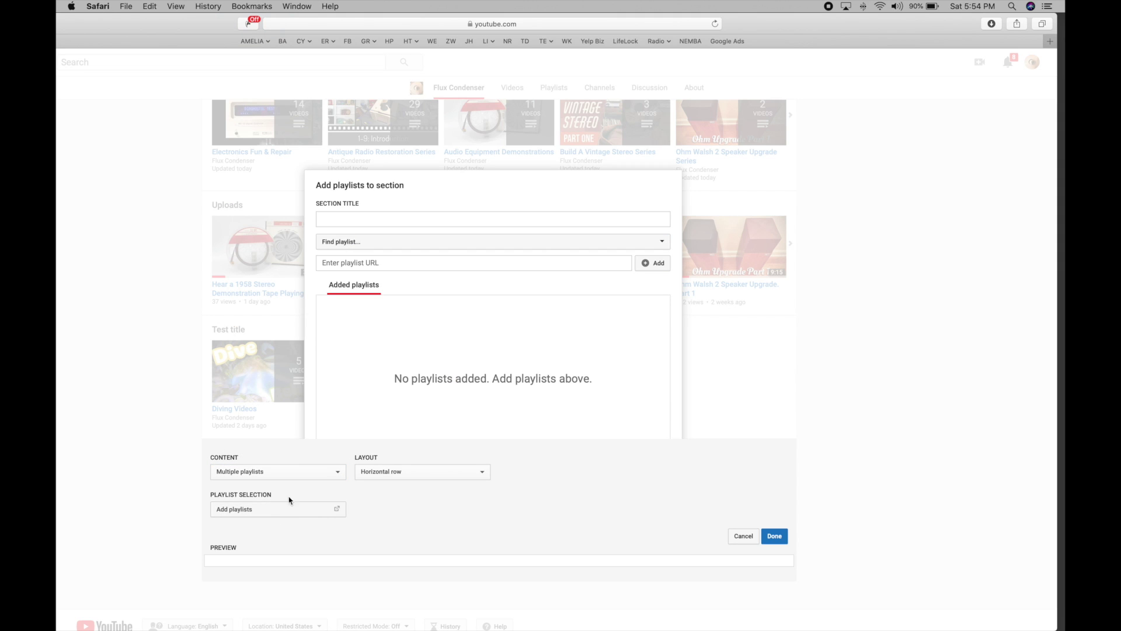
Add AM Transmitter Kit, Build A Vintage Stereo Series and Electronics Fun & Repair, moving AM Transmitter Kit last
left_click(445, 250)
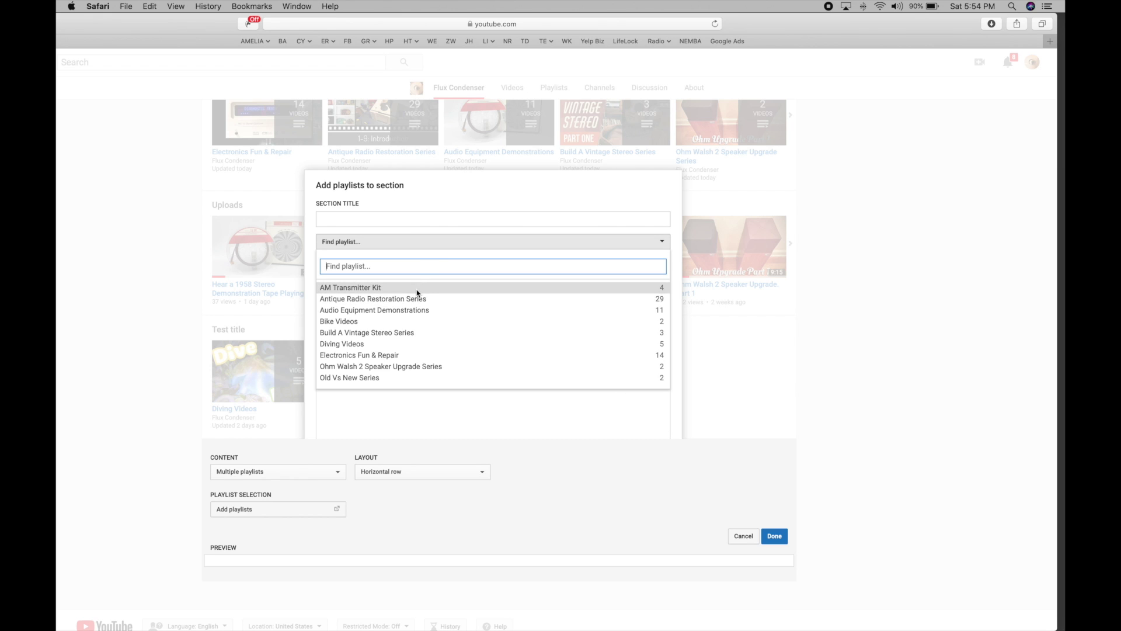
left_click(417, 290)
left_click(425, 247)
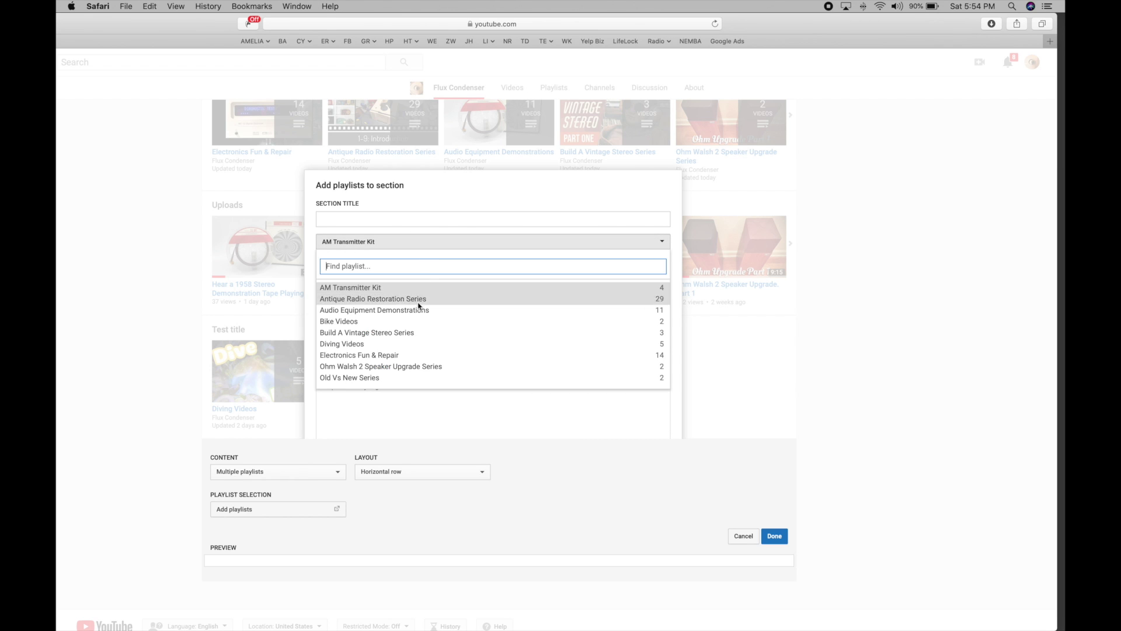
left_click(418, 330)
left_click(417, 249)
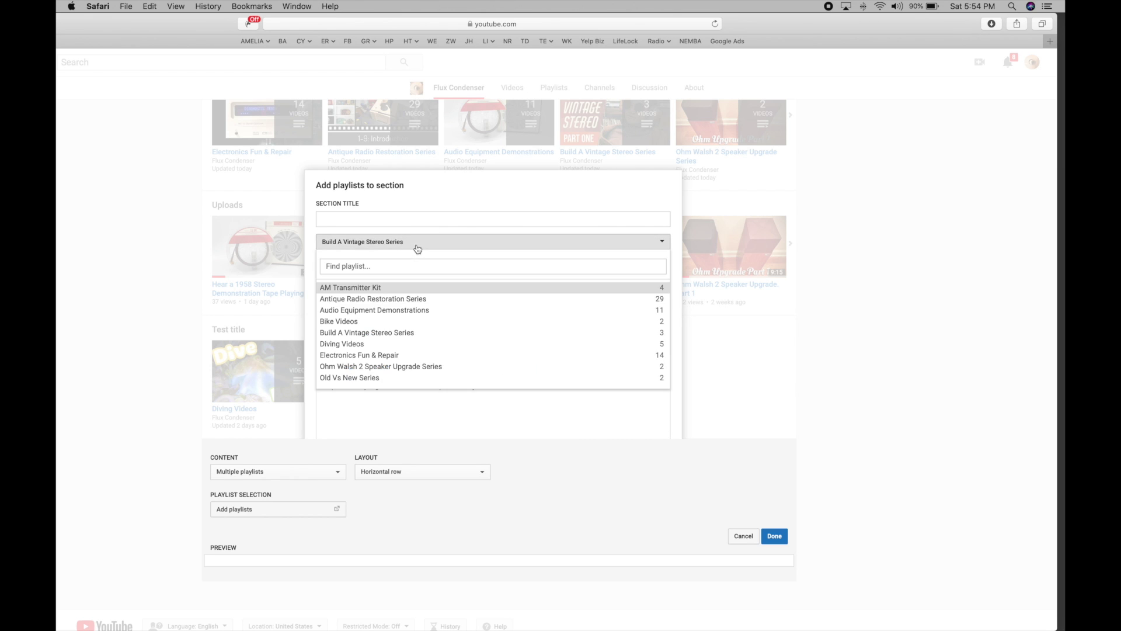
left_click(417, 355)
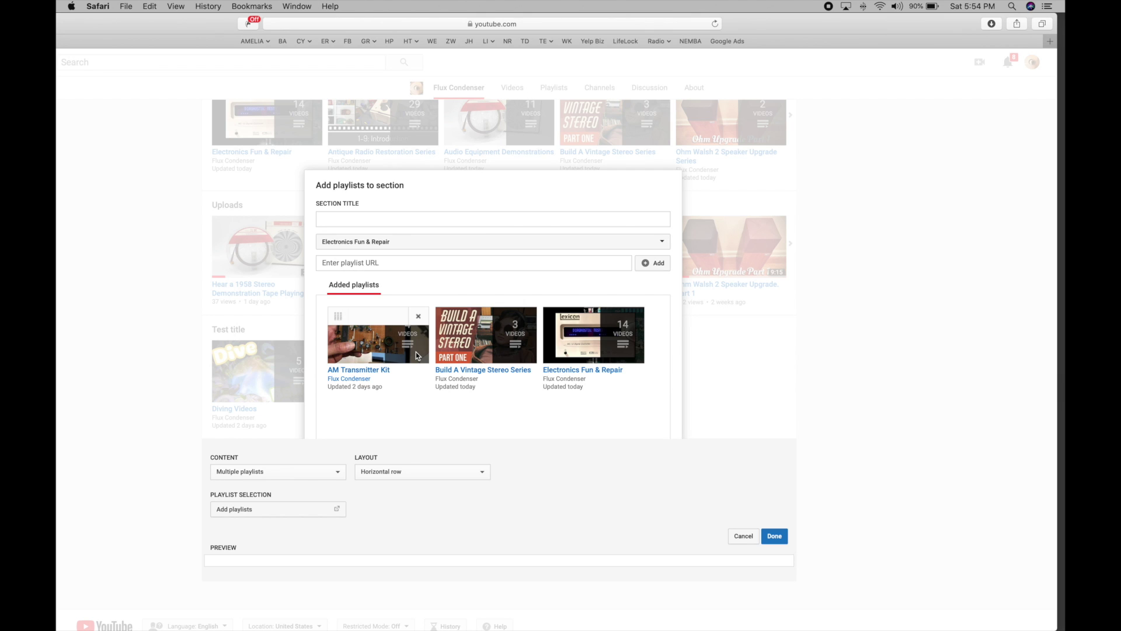
mouse_move(339, 316)
left_mouse_down()
mouse_move(484, 319)
mouse_move(393, 305)
mouse_move(326, 311)
left_mouse_up()
mouse_move(590, 342)
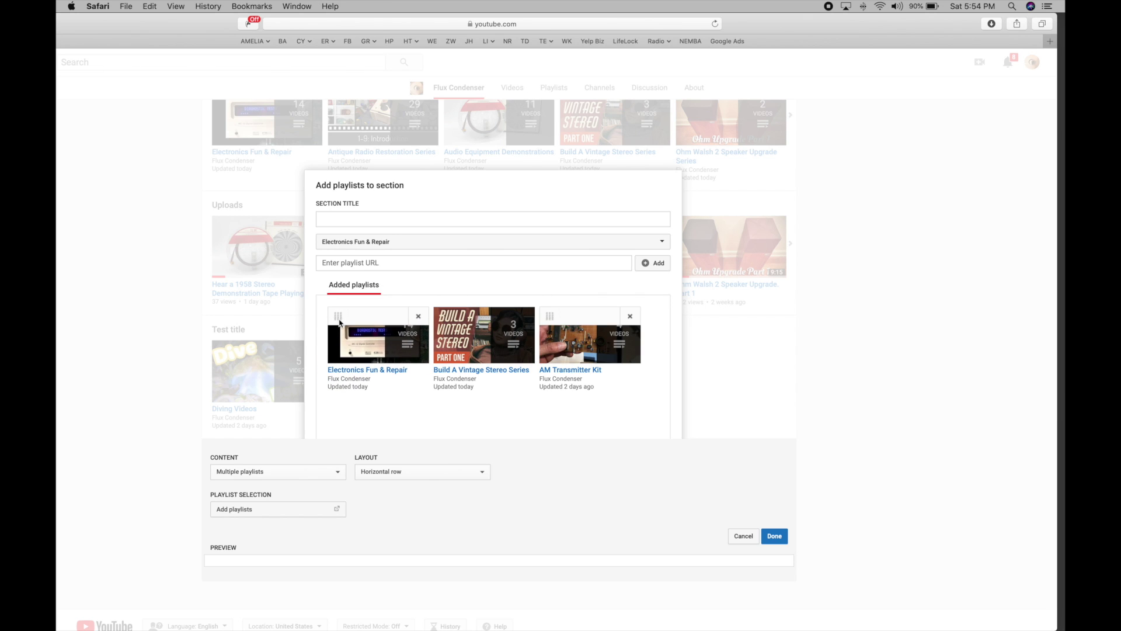
Enter "Test title" as the section's title
left_click(360, 219)
type("Test title")
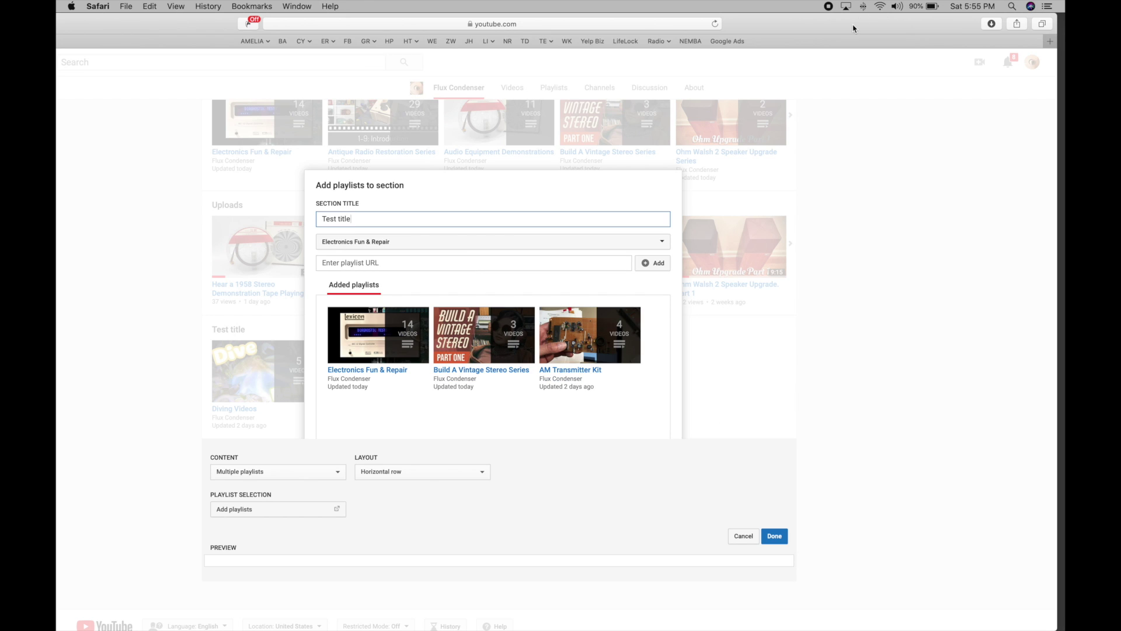
left_click(1057, 285)
Confirm the Add playlists dialog so the preview shows Test title with the three playlists
mouse_move(1056, 286)
left_mouse_down()
mouse_move(383, 301)
mouse_move(433, 298)
left_mouse_up()
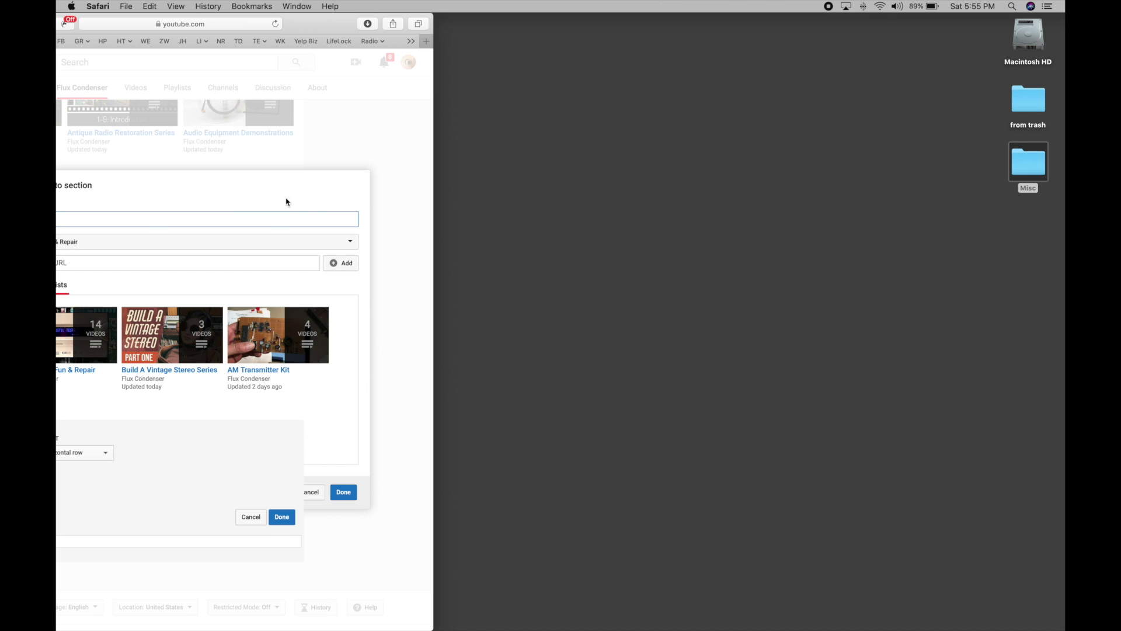
left_click(346, 494)
left_click_drag(432, 333, 1057, 322)
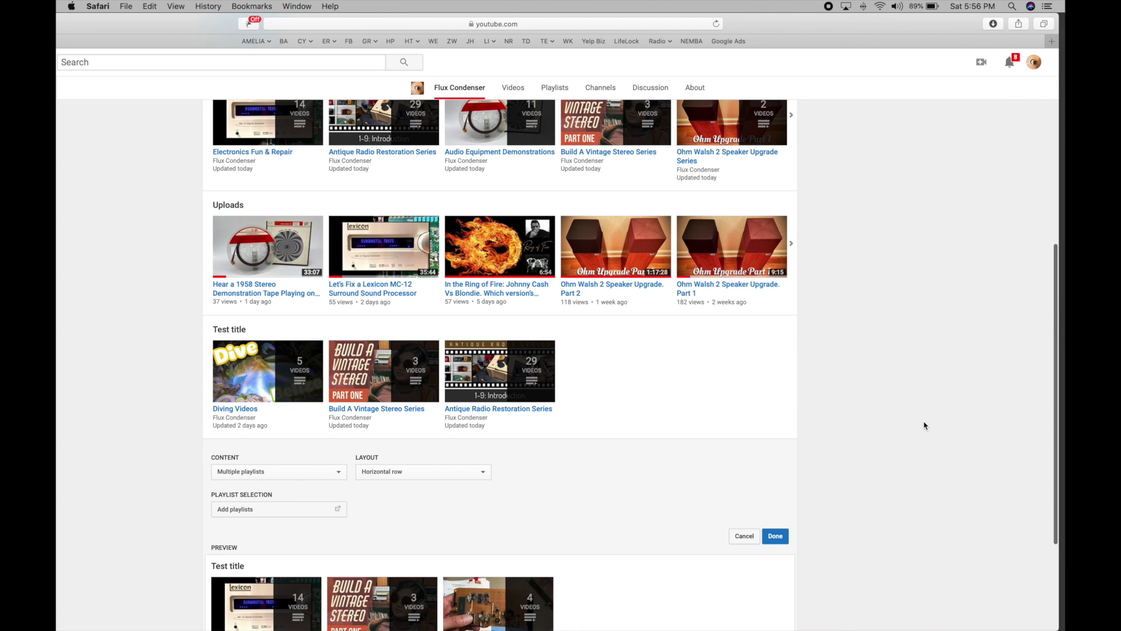
scroll(924, 426, "down", 3)
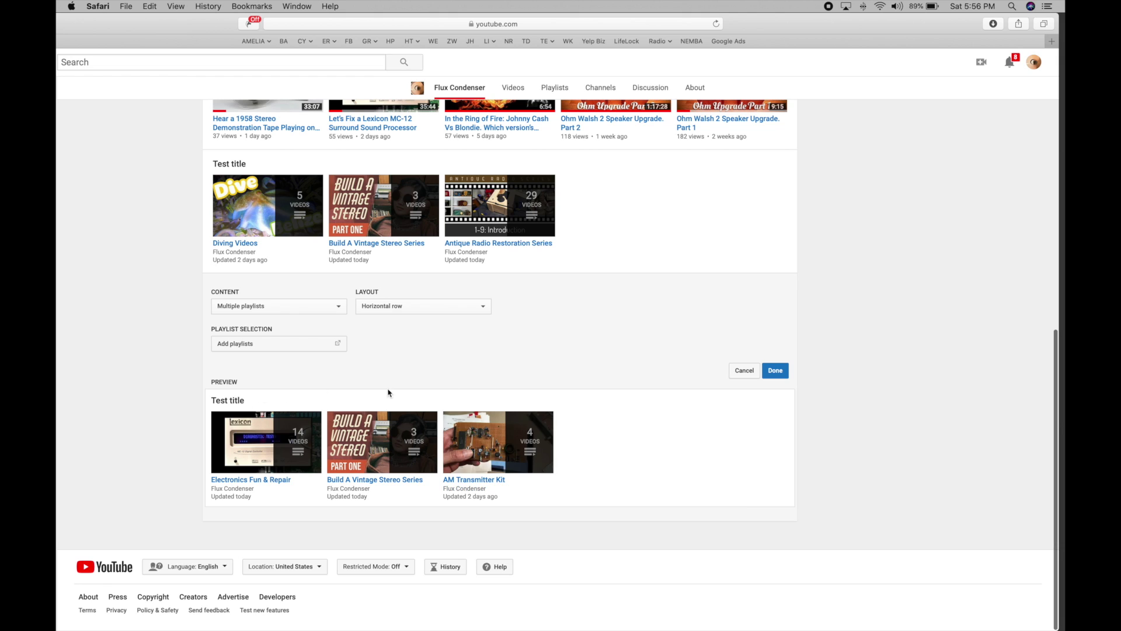
Save the Test title section to the home page and reopen its editor
left_click(778, 371)
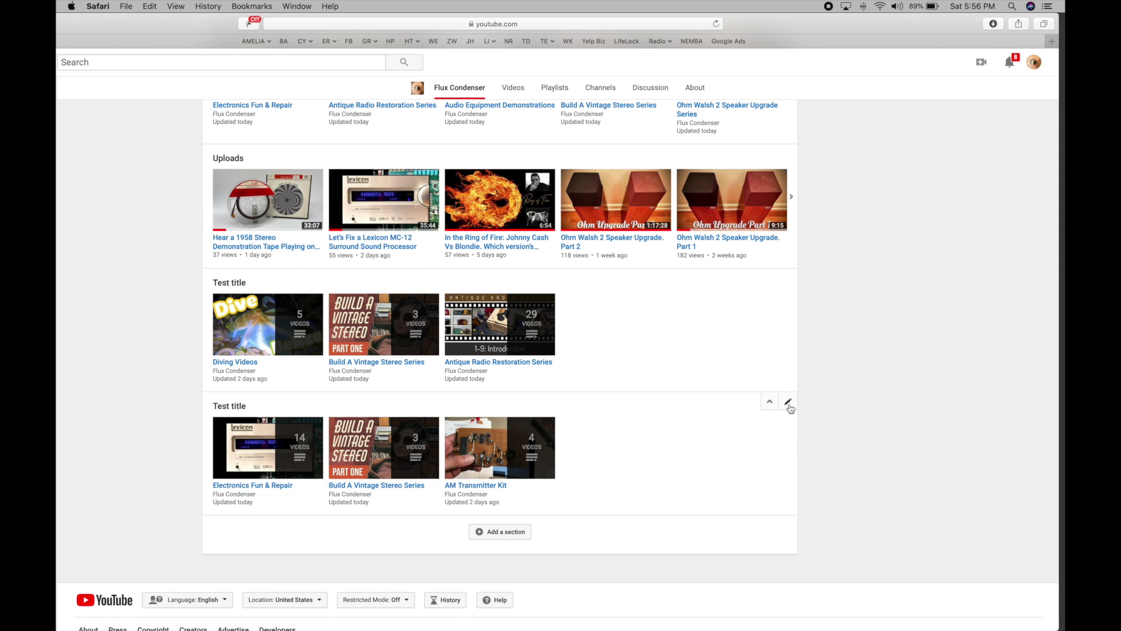
left_click(789, 404)
scroll(386, 469, "down", 3)
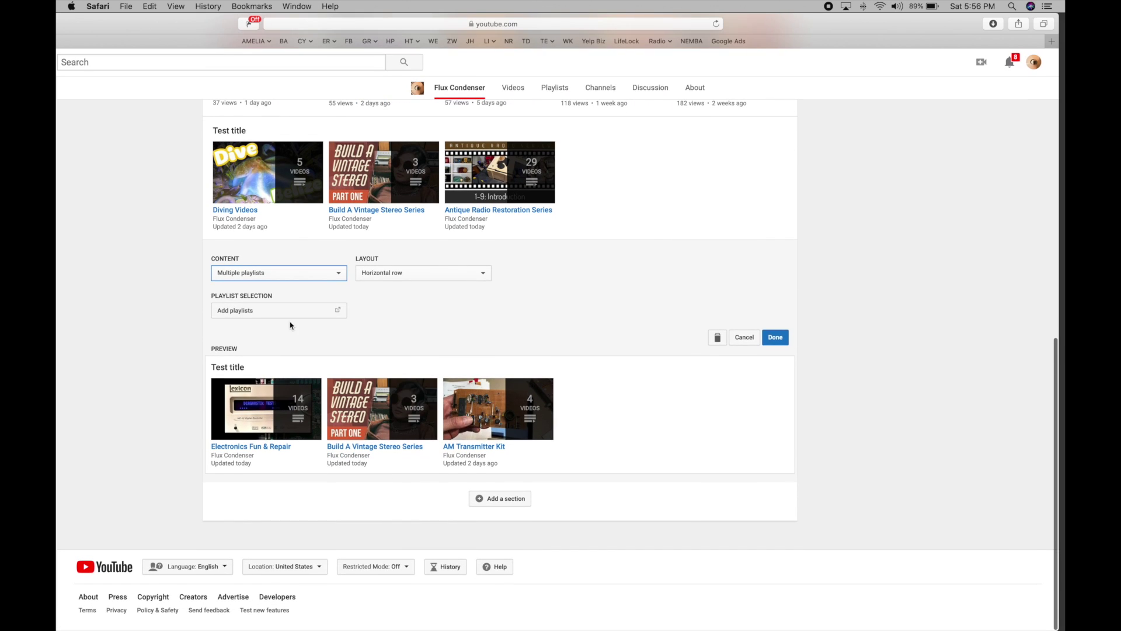